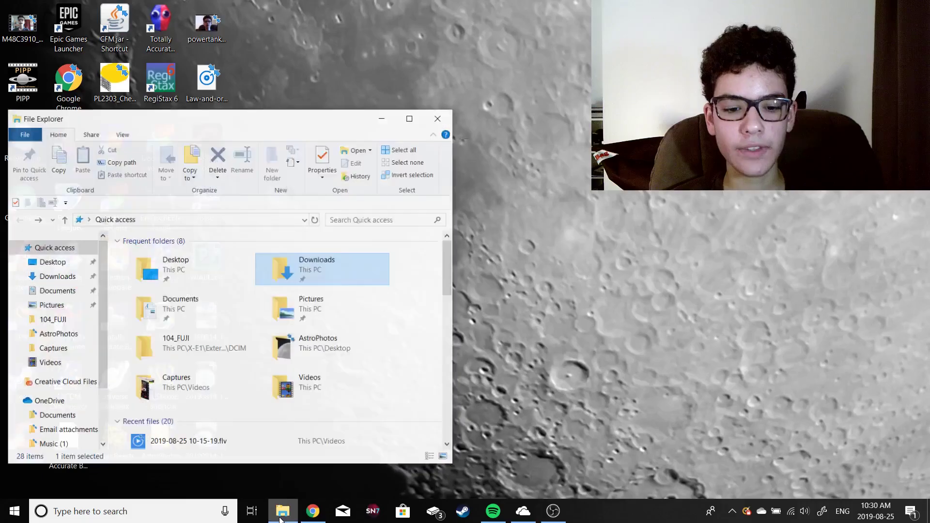
Open the inner CFM_2.7.9144 folder inside the CFM_2.7.9144 folder in Downloads
{"action": "double_click", "coordinate": [301, 269]}
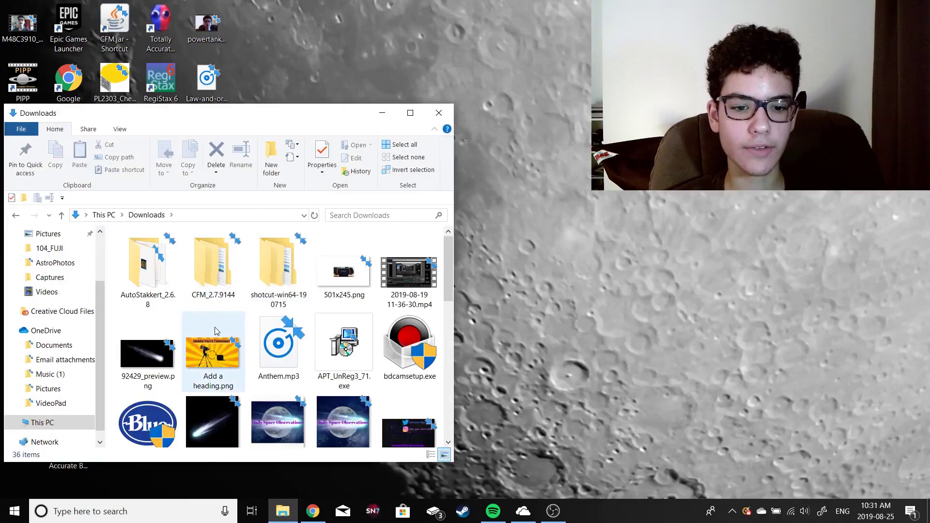
{"action": "double_click", "coordinate": [215, 278]}
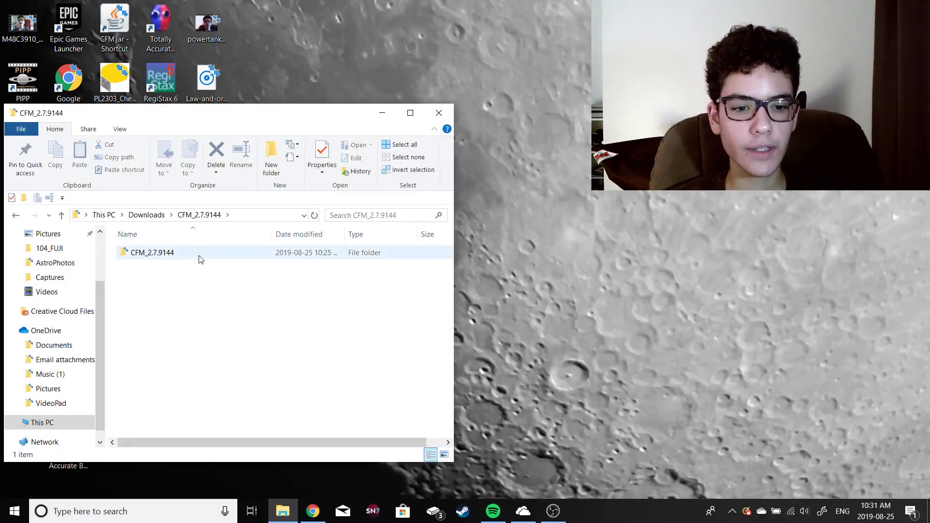
{"action": "double_click", "coordinate": [201, 252]}
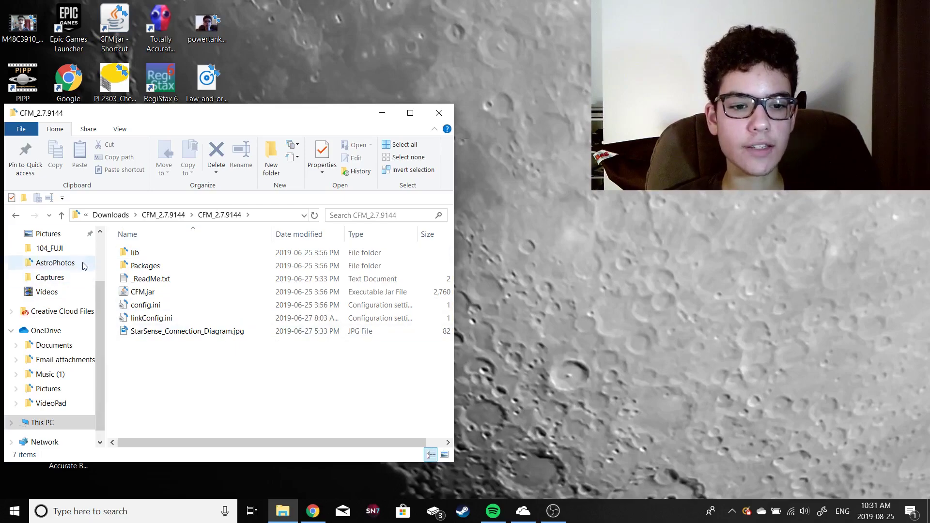
{"action": "right_click", "coordinate": [161, 373]}
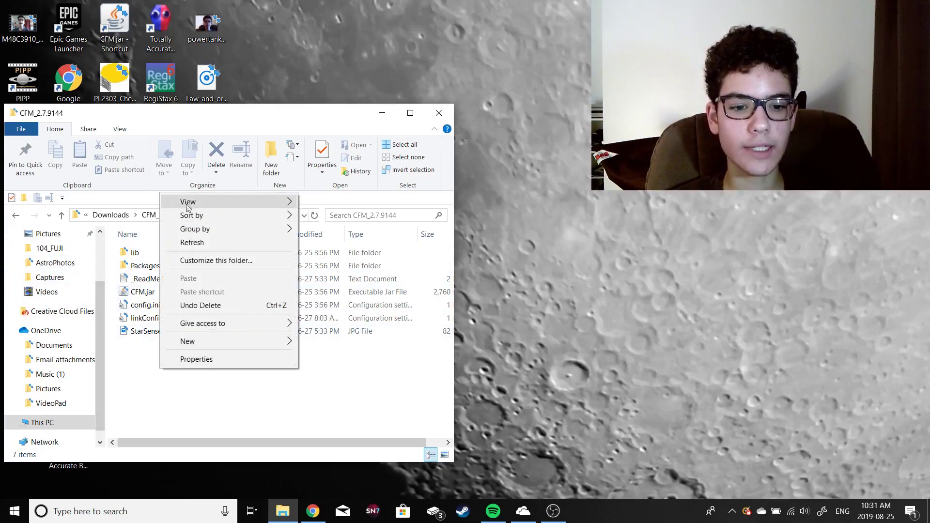
{"action": "left_click", "coordinate": [328, 386]}
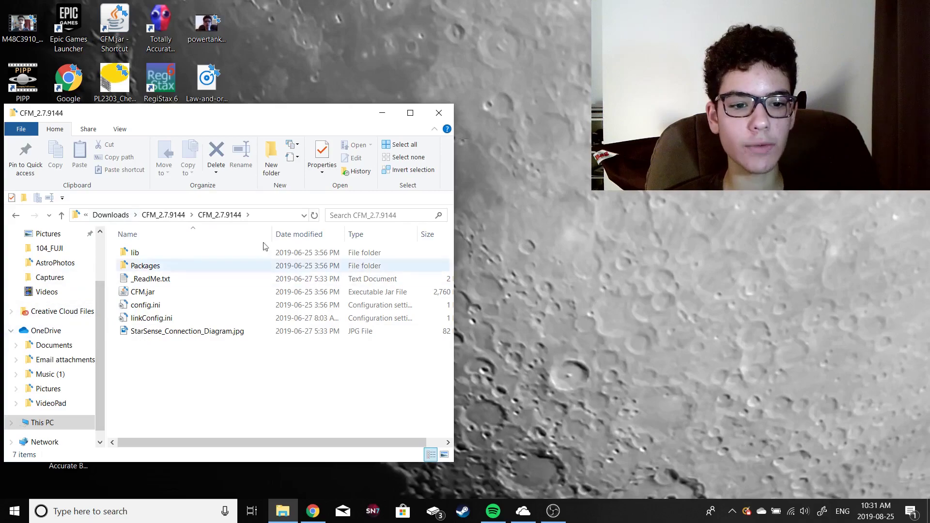
{"action": "right_click", "coordinate": [265, 393]}
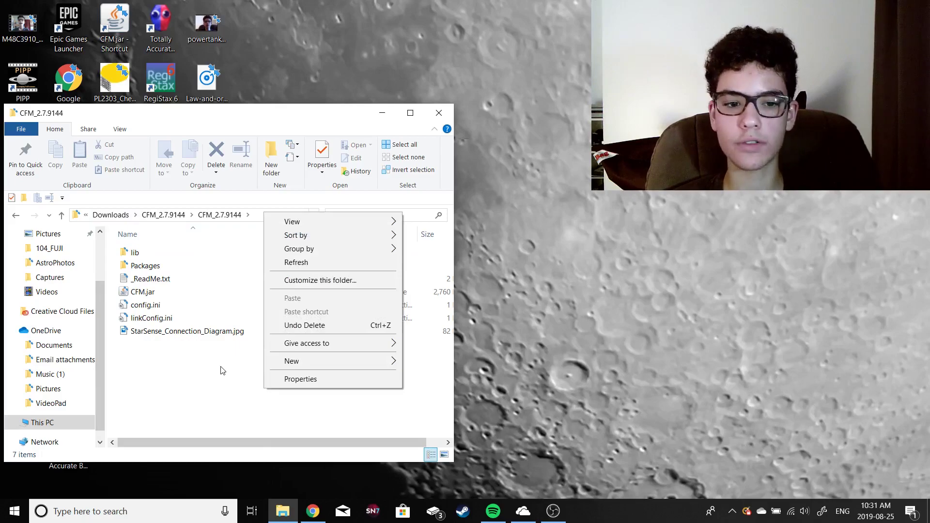
{"action": "left_click", "coordinate": [210, 373]}
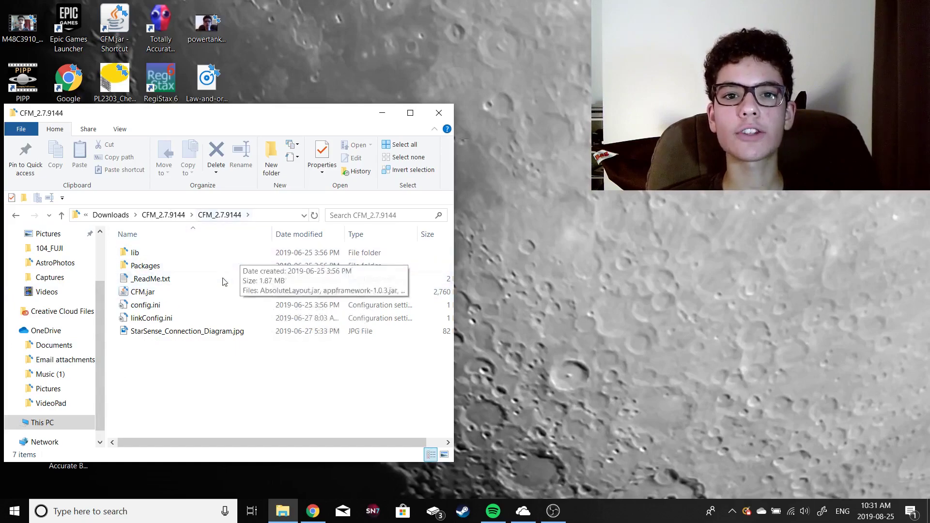
Launch CFM.jar from the extracted folder
{"action": "double_click", "coordinate": [167, 297]}
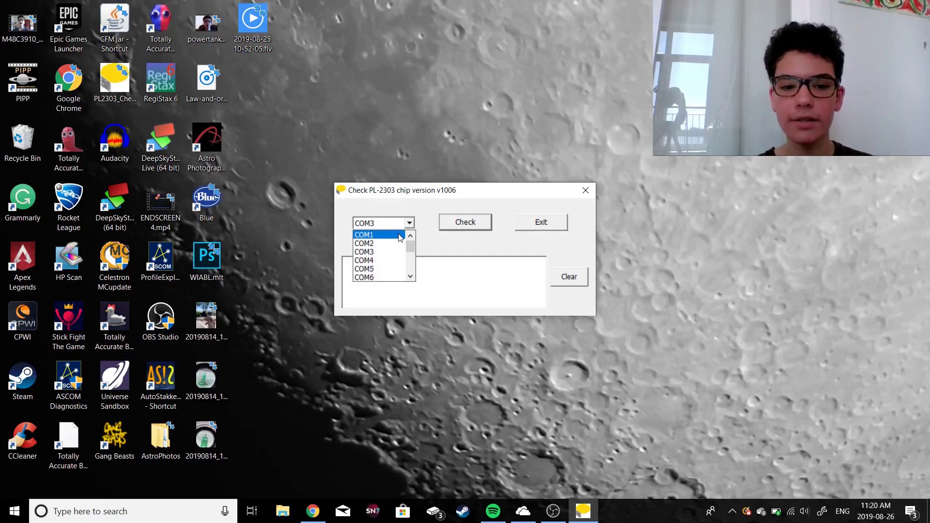
Run the PL-2303 chip version check on each port from COM1 through COM7
{"action": "key", "text": "Escape"}
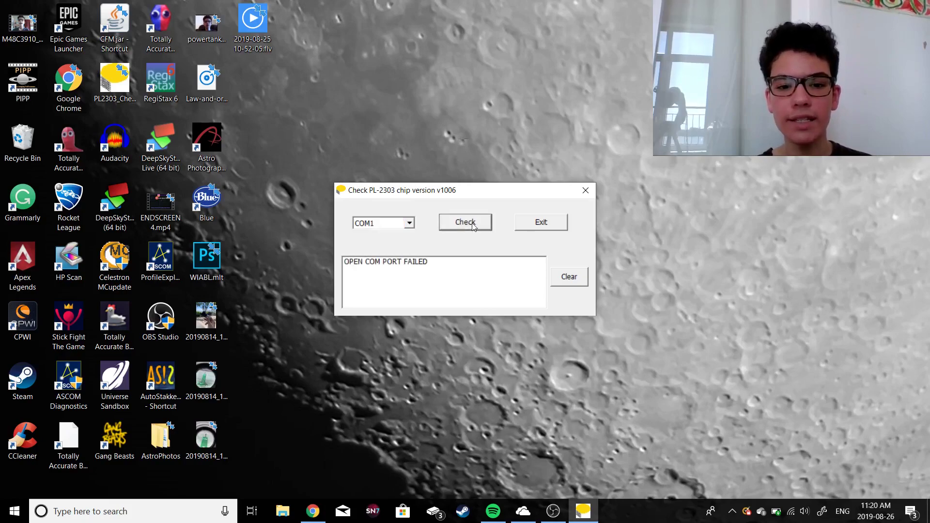
{"action": "left_click", "coordinate": [409, 224]}
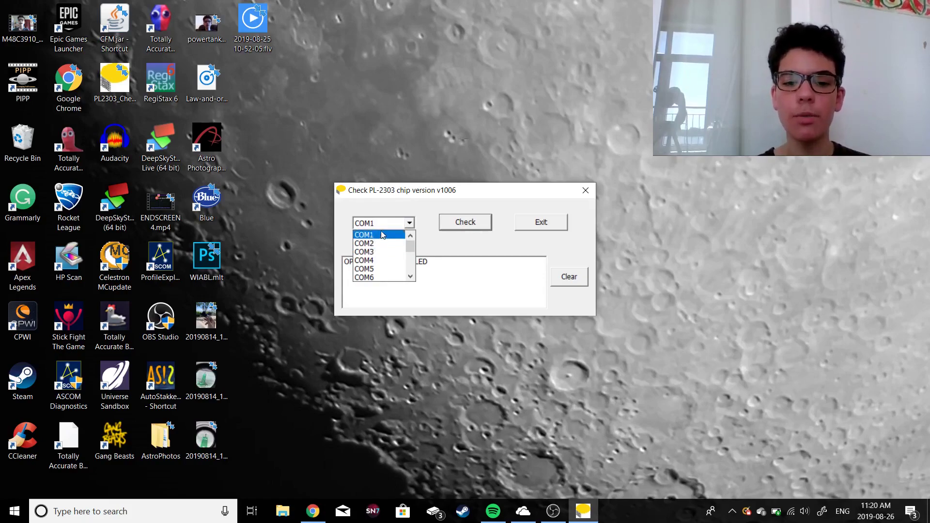
{"action": "left_click", "coordinate": [383, 235]}
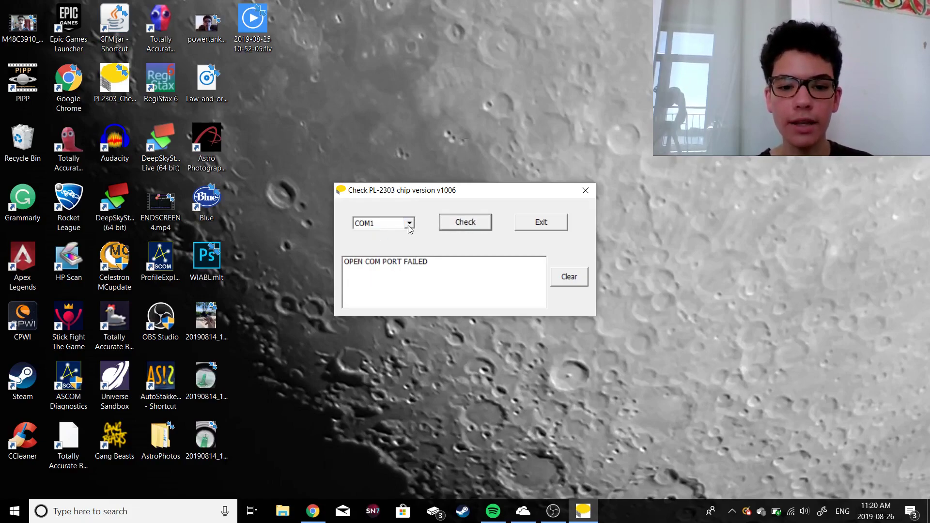
{"action": "left_click", "coordinate": [409, 223]}
{"action": "left_click", "coordinate": [378, 244]}
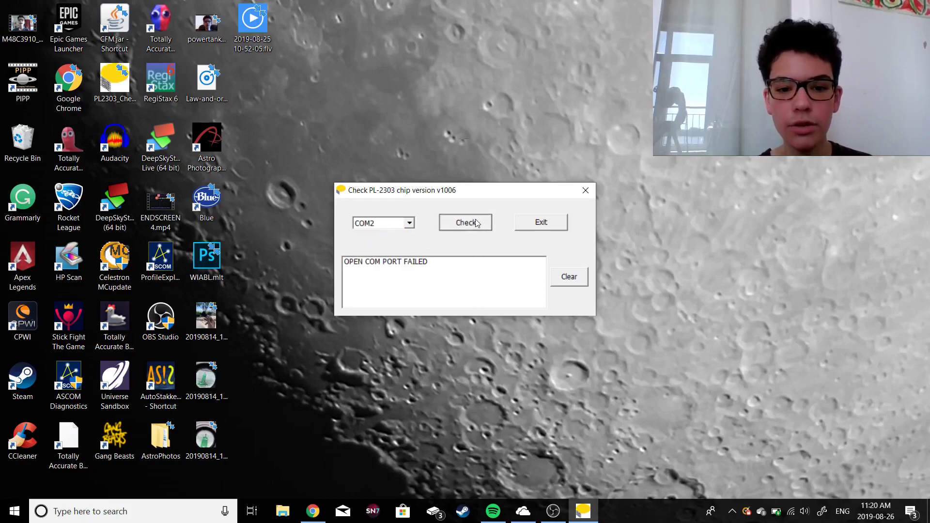
{"action": "left_click", "coordinate": [409, 226]}
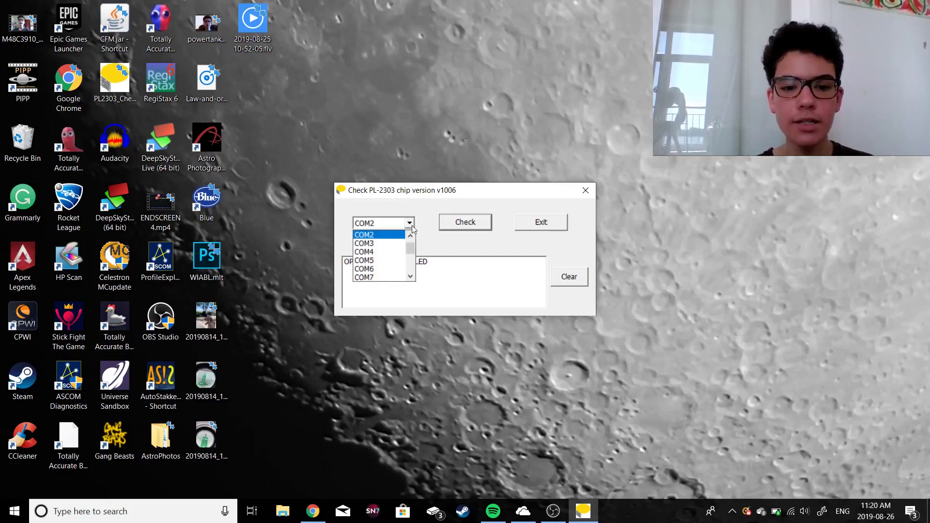
{"action": "left_click", "coordinate": [395, 243]}
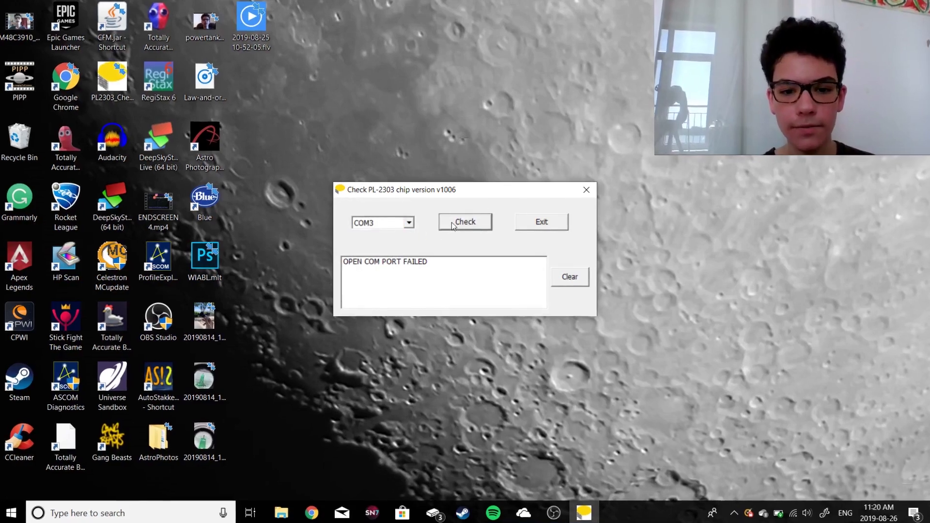
{"action": "left_click", "coordinate": [406, 221]}
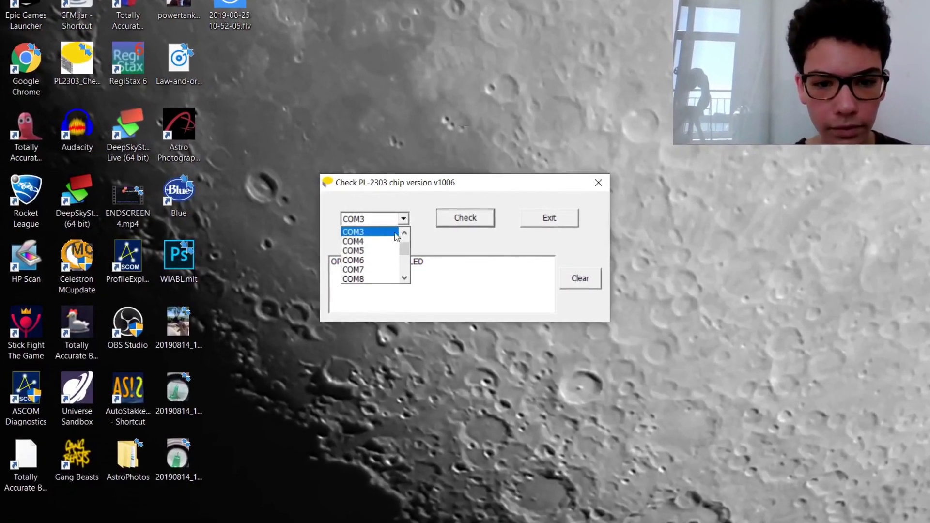
{"action": "left_click", "coordinate": [375, 245]}
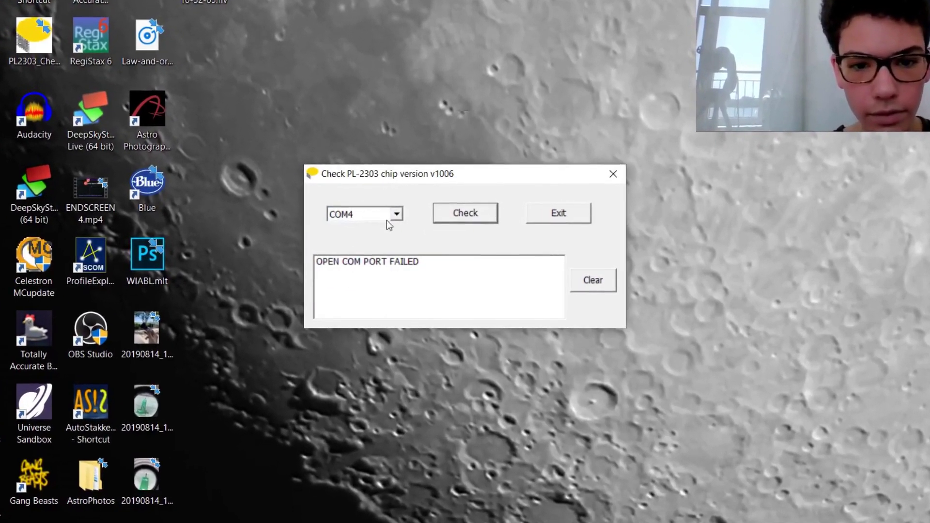
{"action": "left_click", "coordinate": [399, 216]}
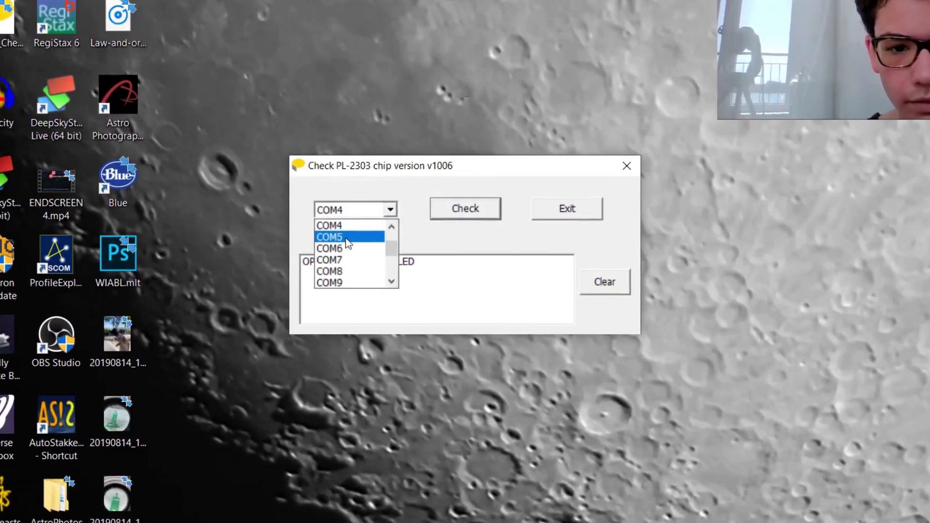
{"action": "left_click", "coordinate": [347, 238]}
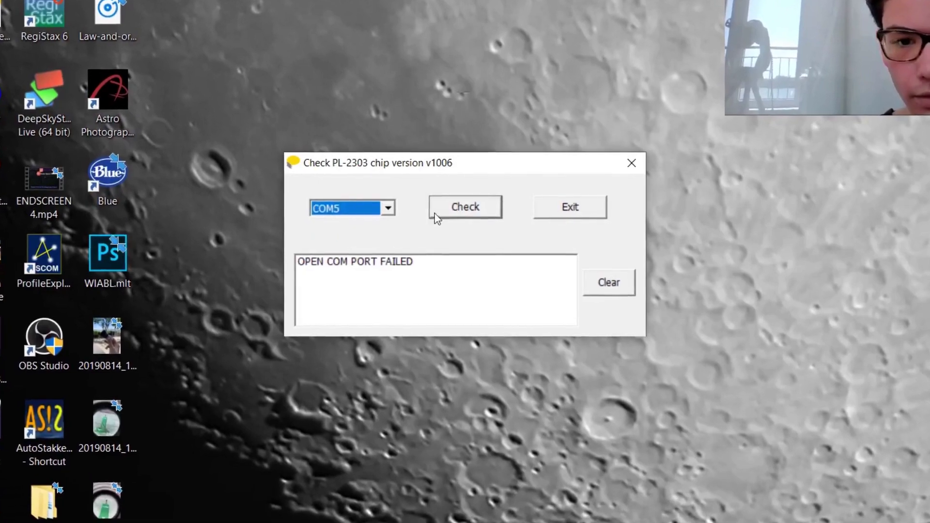
{"action": "left_click", "coordinate": [383, 207]}
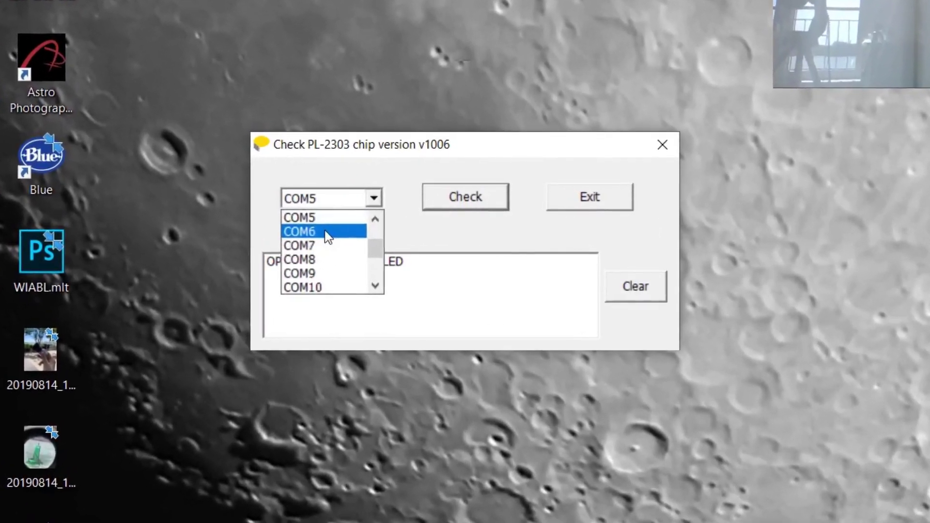
{"action": "left_click", "coordinate": [341, 231]}
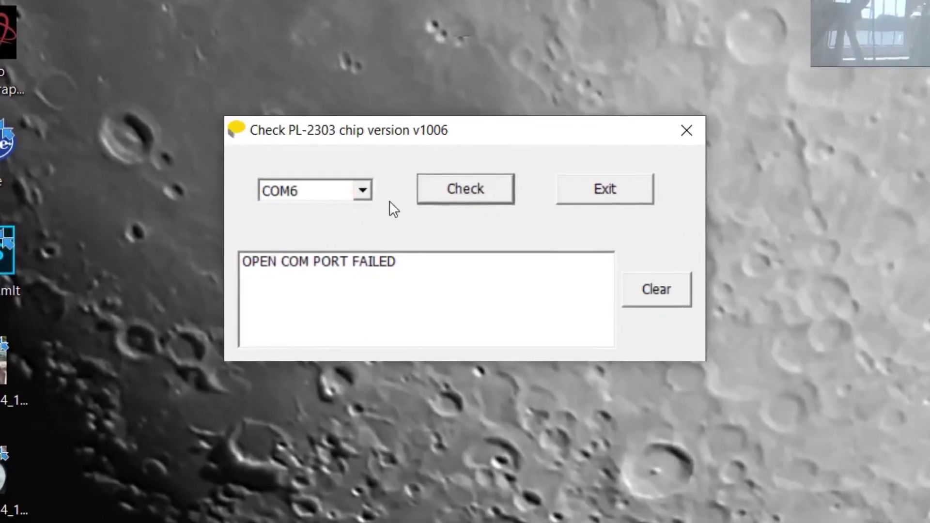
{"action": "left_click", "coordinate": [370, 196]}
{"action": "left_click", "coordinate": [311, 226]}
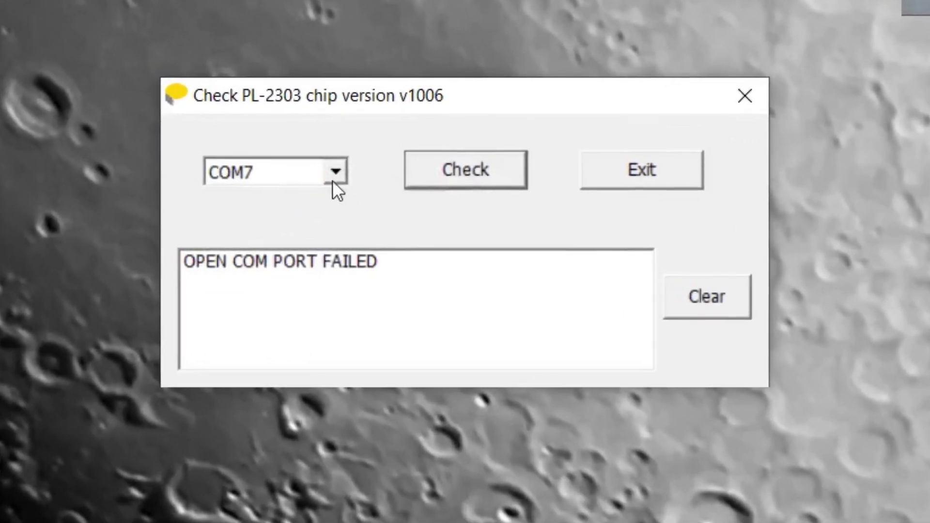
Check the PL-2303 chip version on COM8 and close the checker
{"action": "left_click", "coordinate": [352, 184]}
{"action": "left_click", "coordinate": [268, 217]}
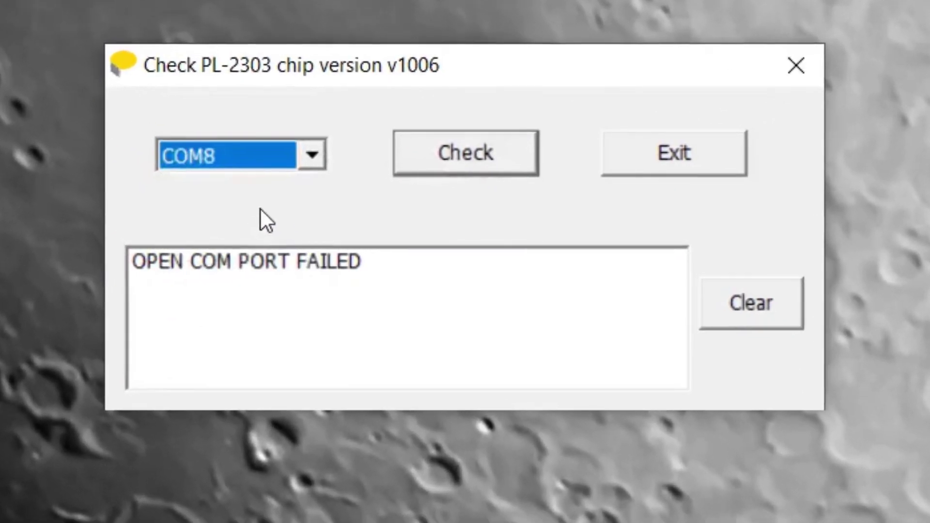
{"action": "left_click", "coordinate": [469, 172]}
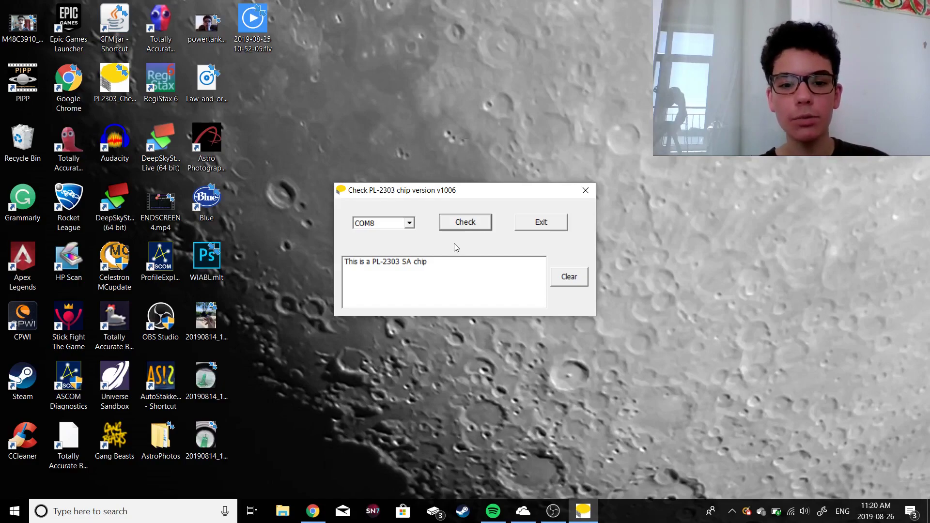
{"action": "left_click", "coordinate": [586, 191]}
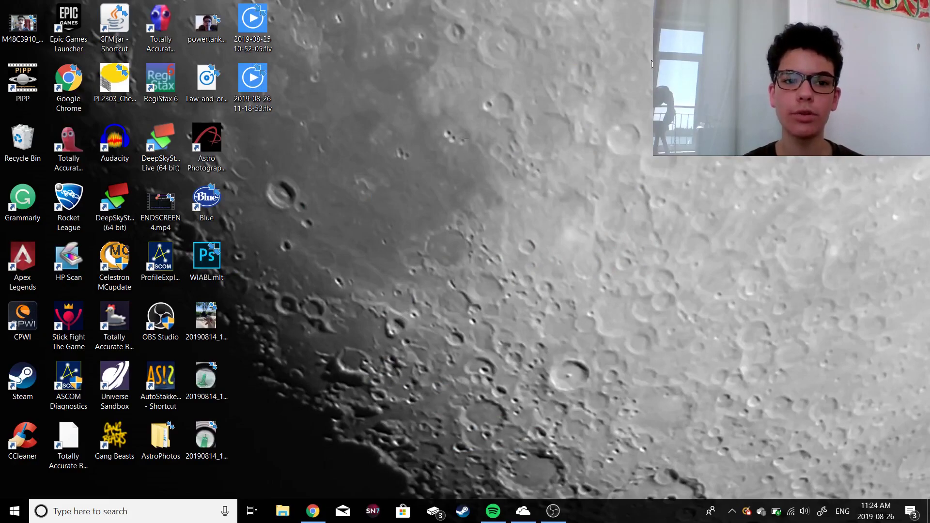
Launch Celestron Firmware Manager from its CFM.jar desktop shortcut and maximize its main window
{"action": "double_click", "coordinate": [117, 33]}
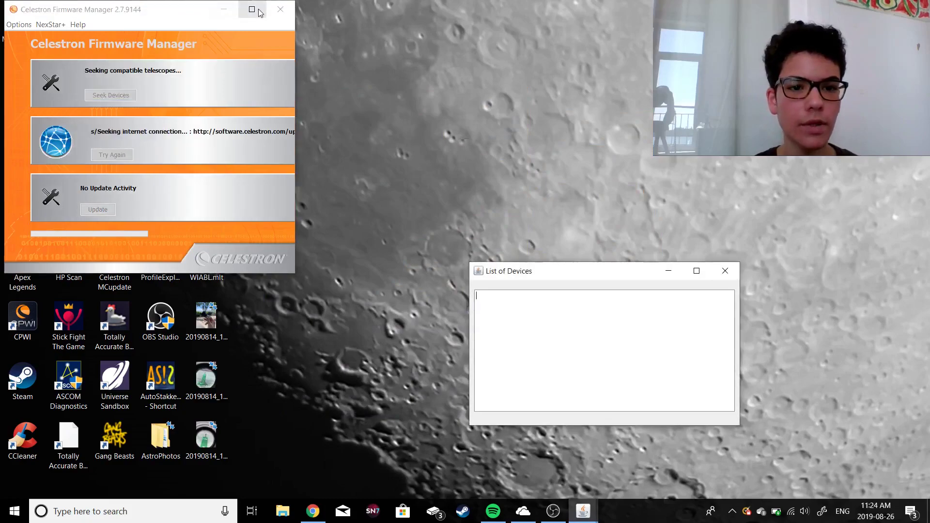
{"action": "left_click", "coordinate": [252, 9]}
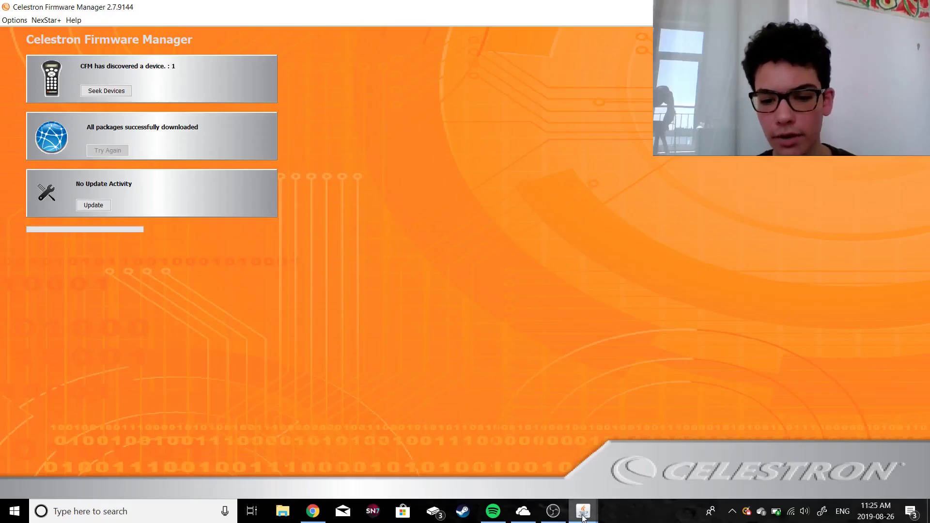
Bring up the List of Devices window and examine the detected hand control's link, port and boot version
{"action": "mouse_move", "coordinate": [582, 517]}
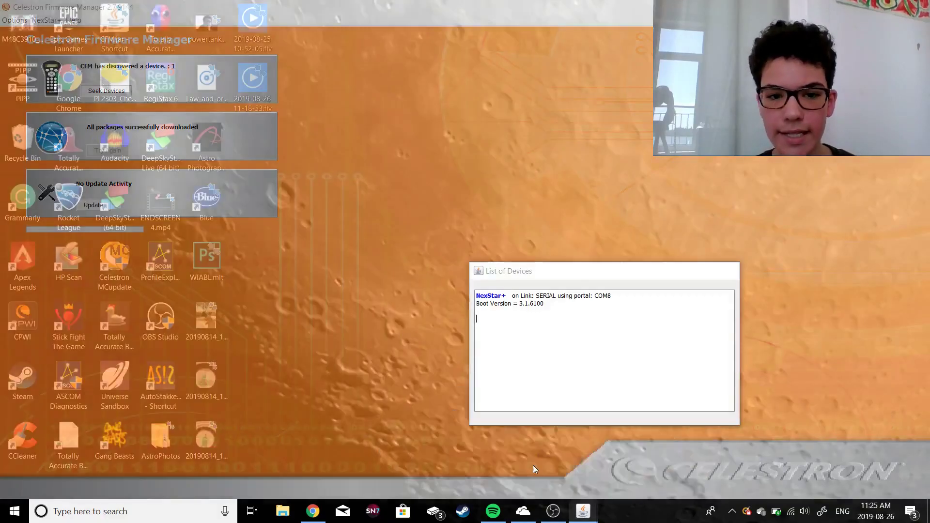
{"action": "left_click", "coordinate": [533, 466]}
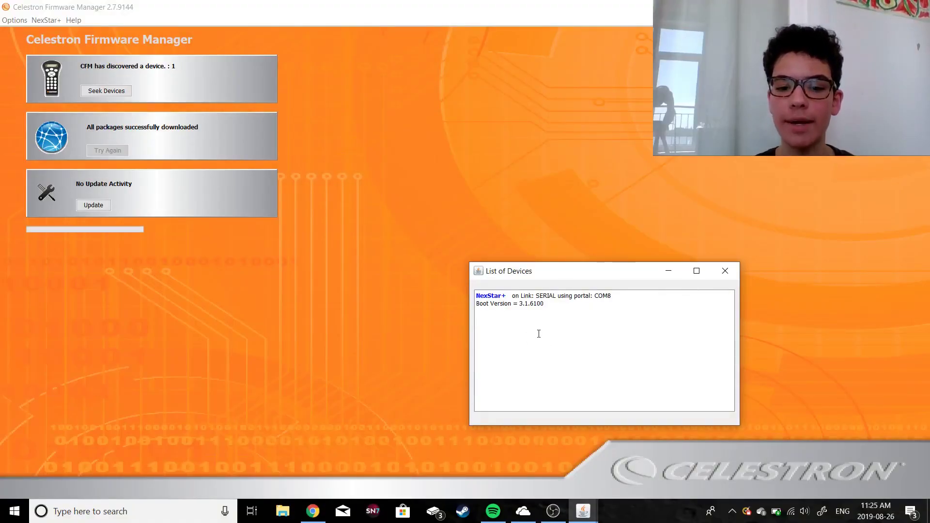
{"action": "left_click", "coordinate": [539, 333]}
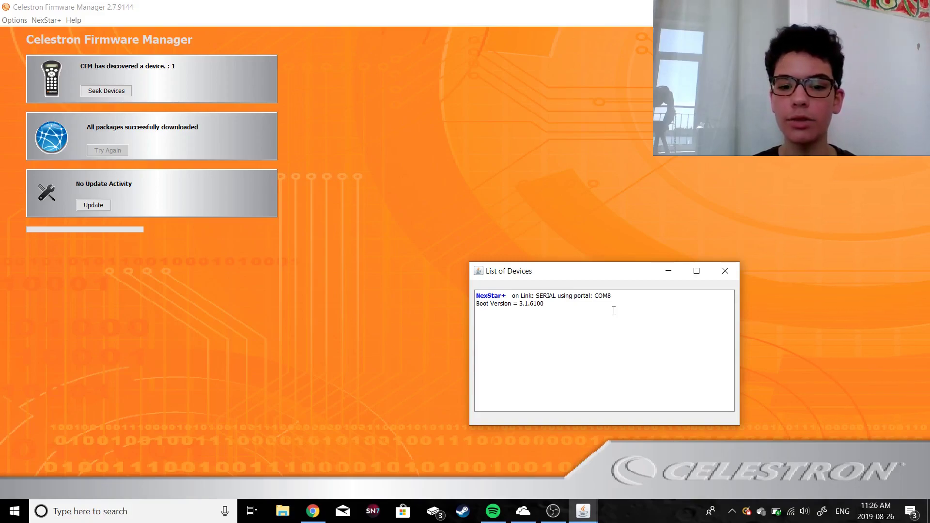
Minimize the List of Devices window and start the firmware update for the detected device
{"action": "left_click", "coordinate": [667, 272]}
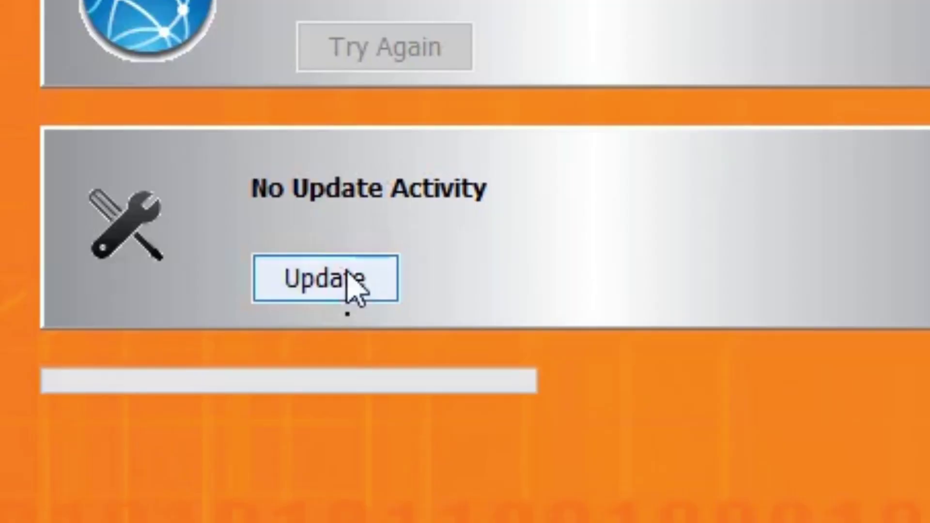
{"action": "left_click", "coordinate": [348, 277]}
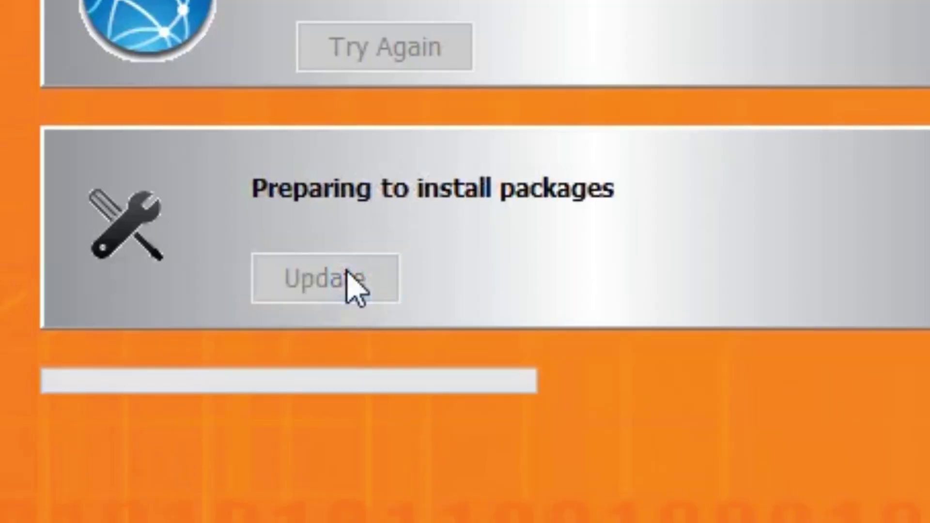